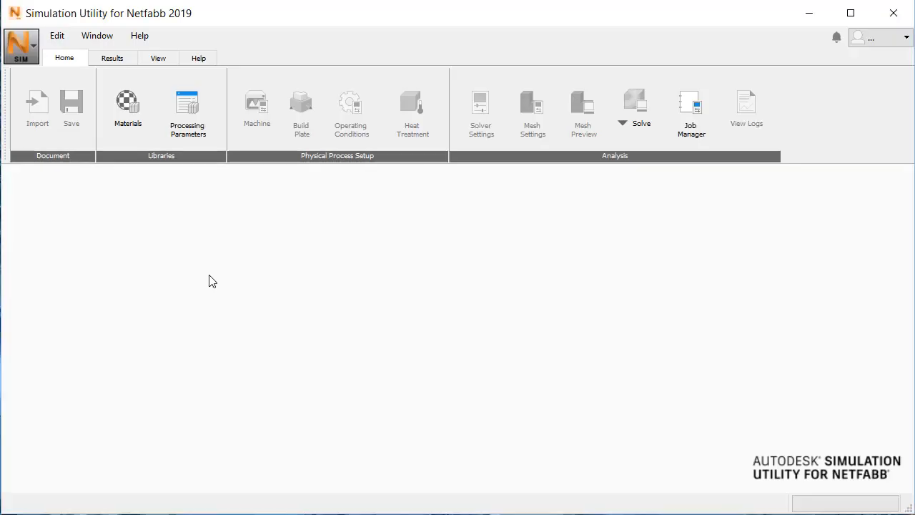
- Open the model file Example_7.tivus from the Example_7 tutorial folder
left_click(35, 44)
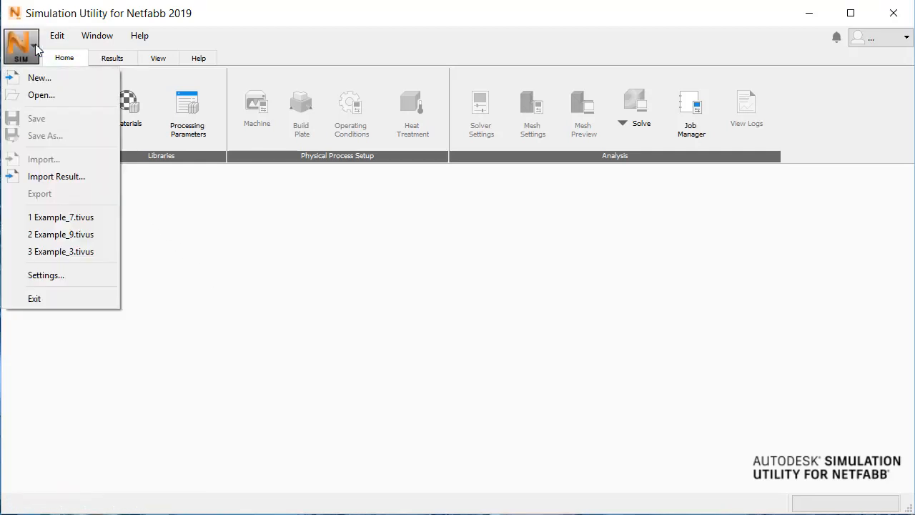
left_click(45, 96)
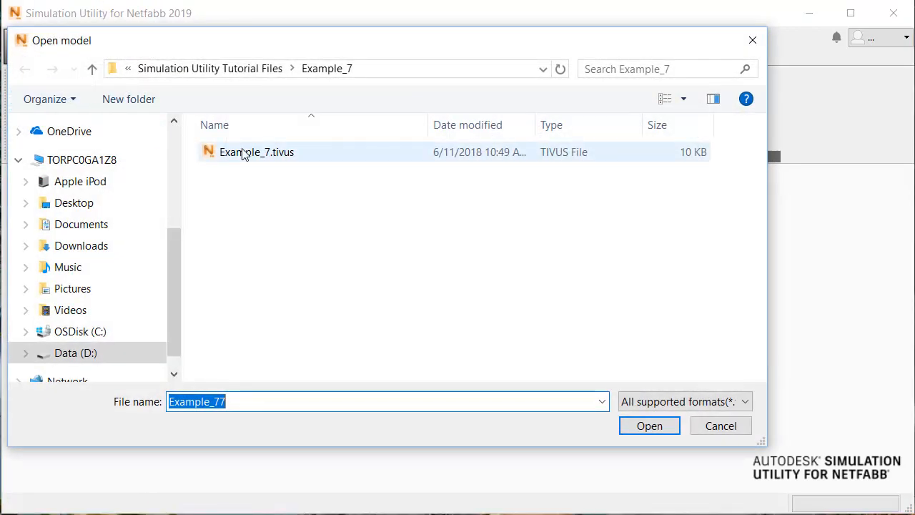
left_click(268, 158)
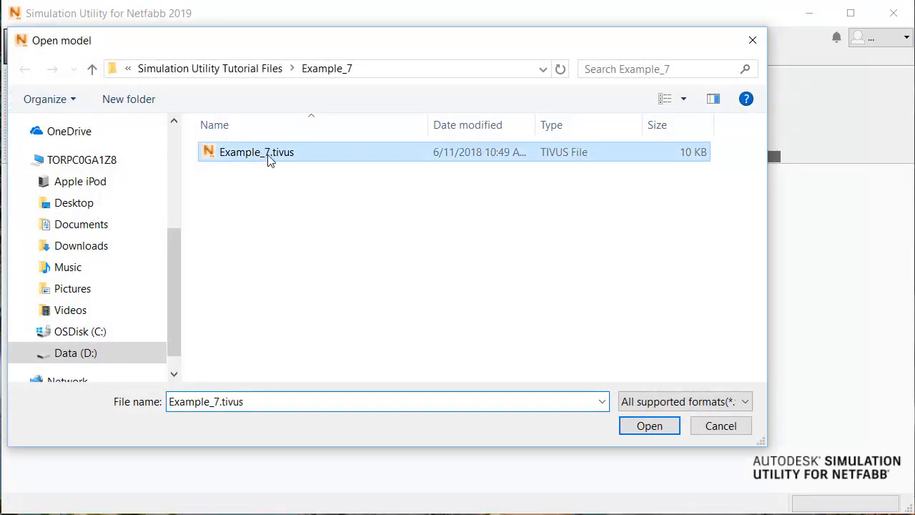
left_click(655, 432)
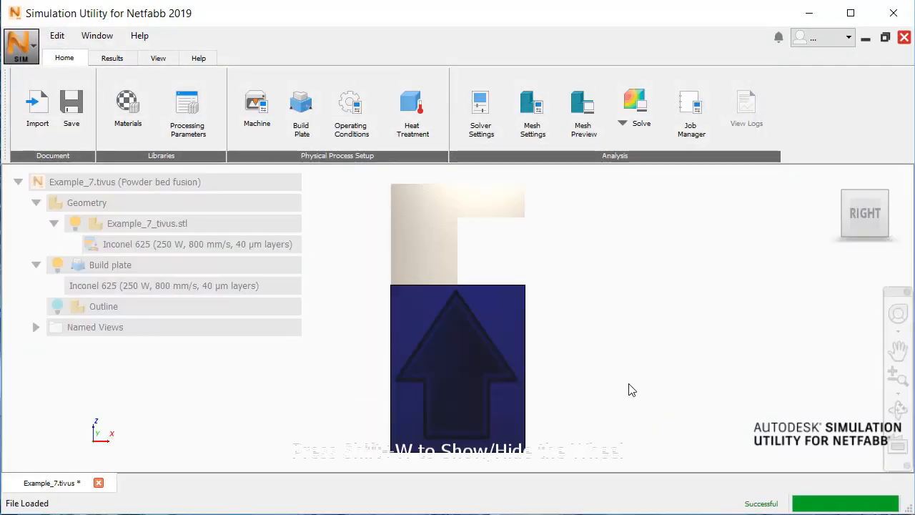
- Solve the simulation of the Example_7 part on its build plate
middle_click_drag(678, 340, 615, 345)
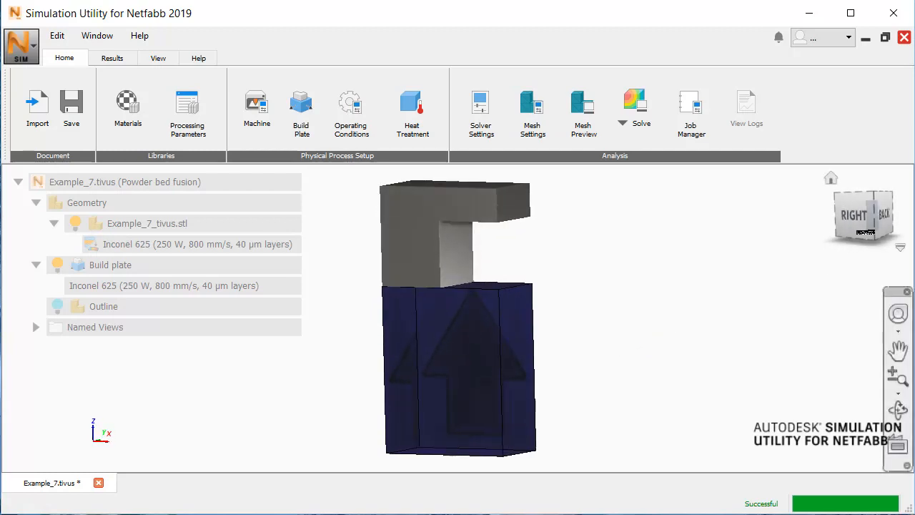
left_click(872, 199)
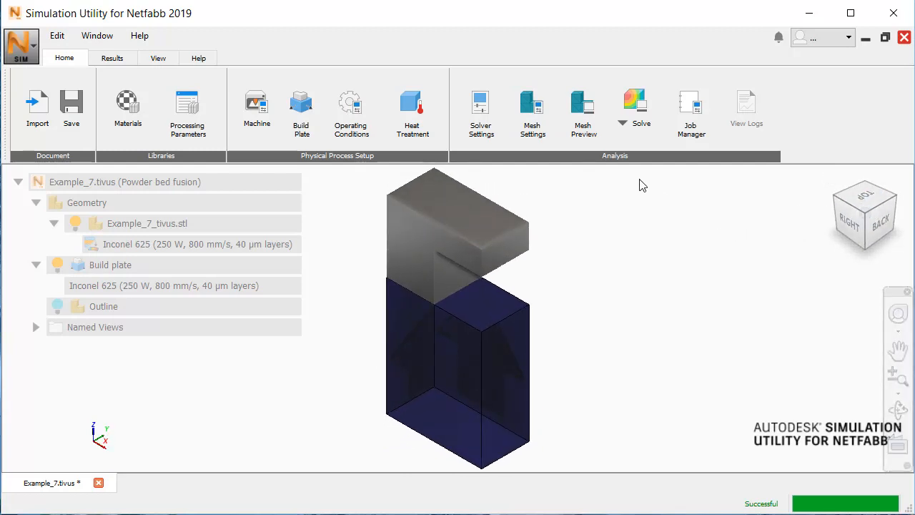
left_click(635, 103)
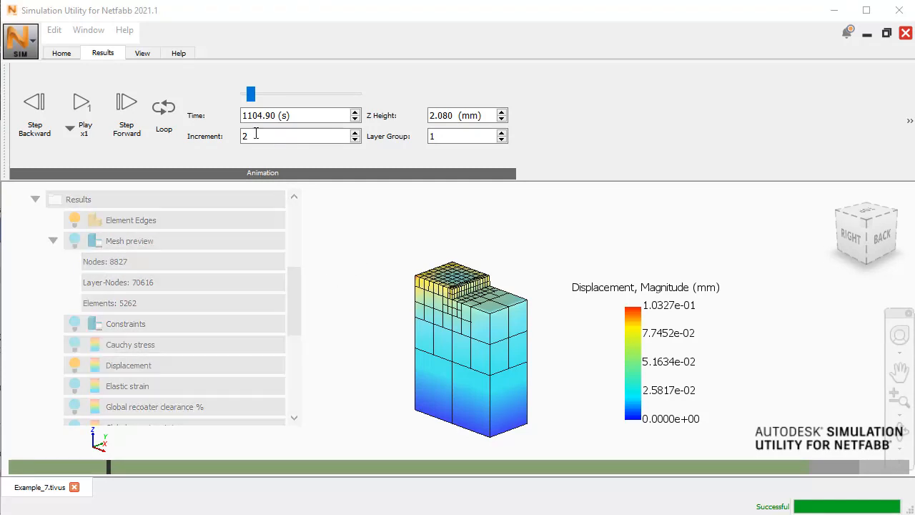
- Advance the displacement results to increment 13 at 6711.25 s and hide the element edges
left_click_drag(249, 97, 324, 97)
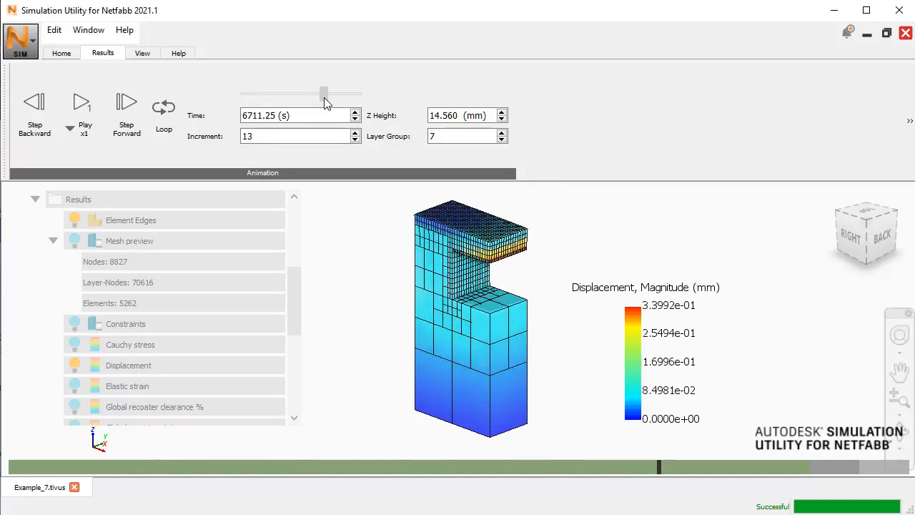
left_click_drag(324, 100, 324, 97)
left_click(867, 230)
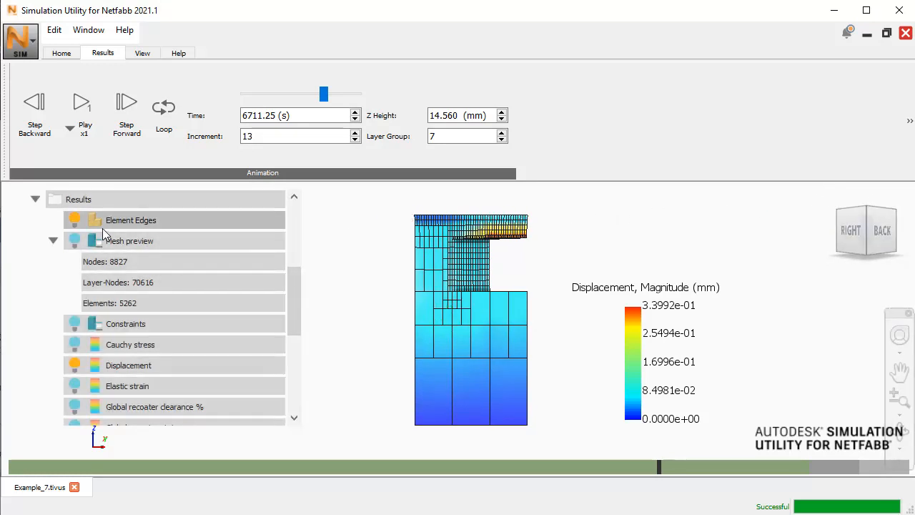
left_click(75, 220)
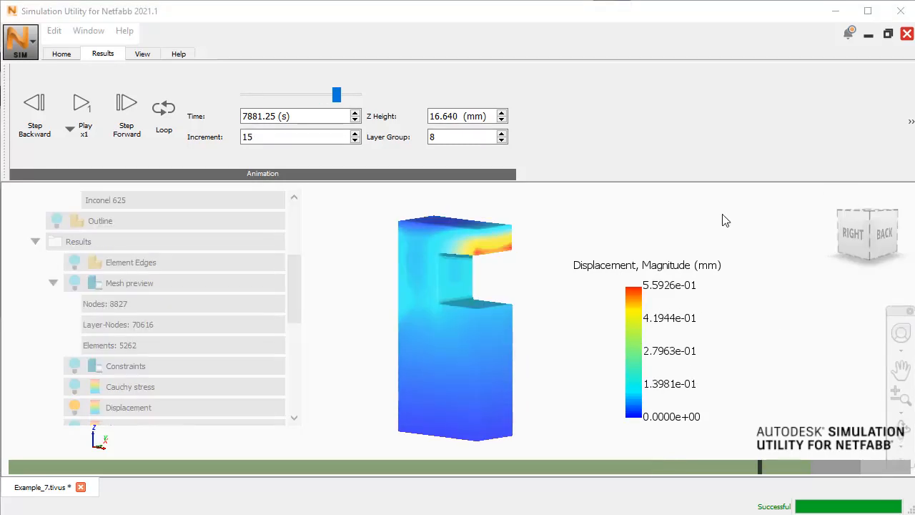
- Open the simulation logs and examine the warning summary at the end of the mechanical log
left_click(911, 125)
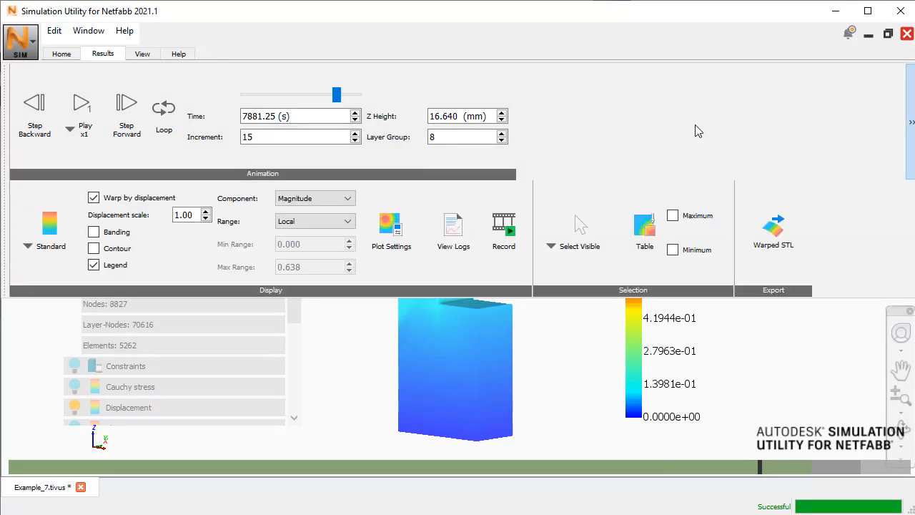
left_click(456, 232)
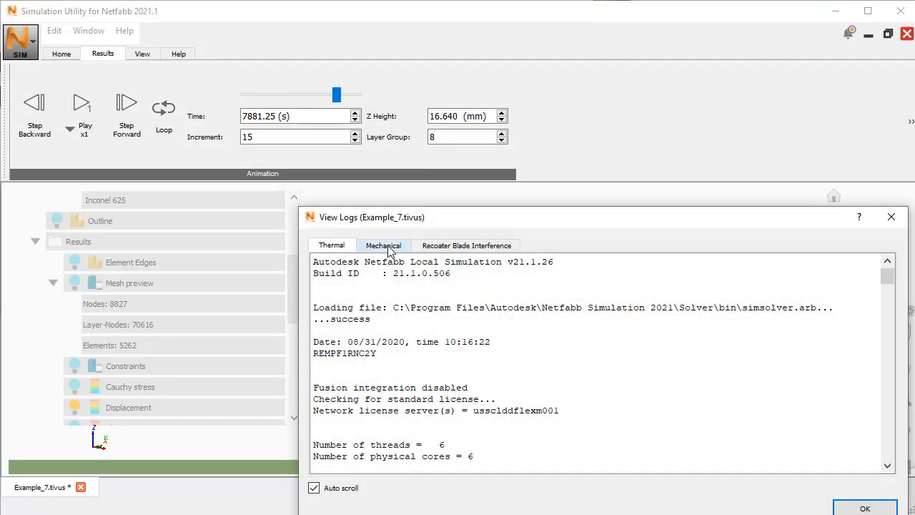
left_click(383, 245)
left_click_drag(593, 213, 560, 131)
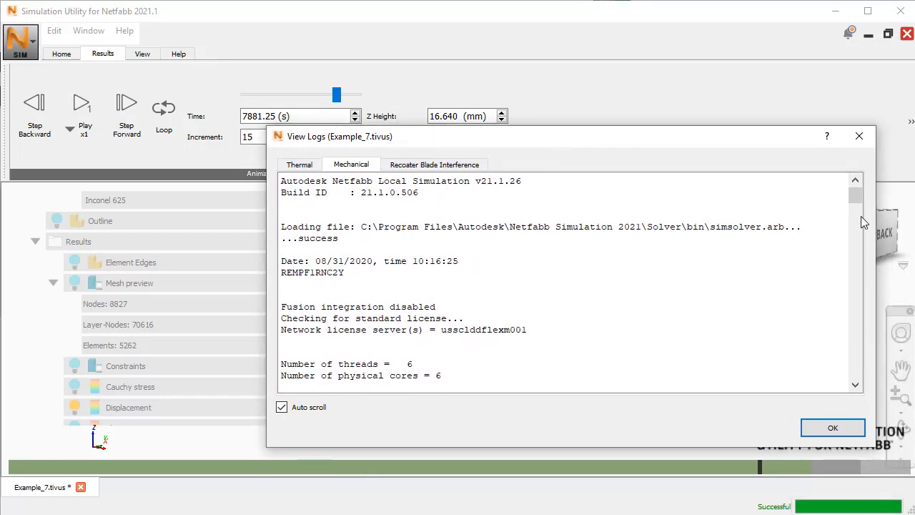
left_click_drag(854, 193, 862, 404)
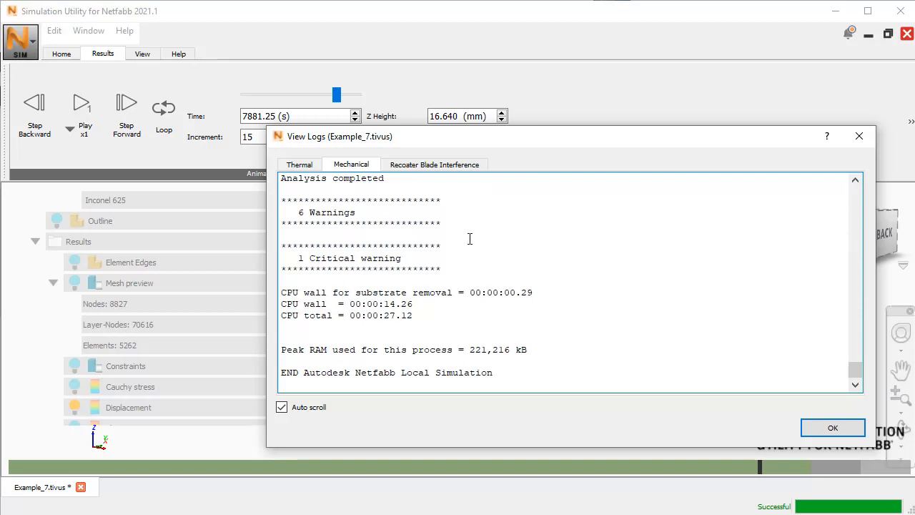
scroll(470, 238, "up", 1)
scroll(470, 238, "down", 1)
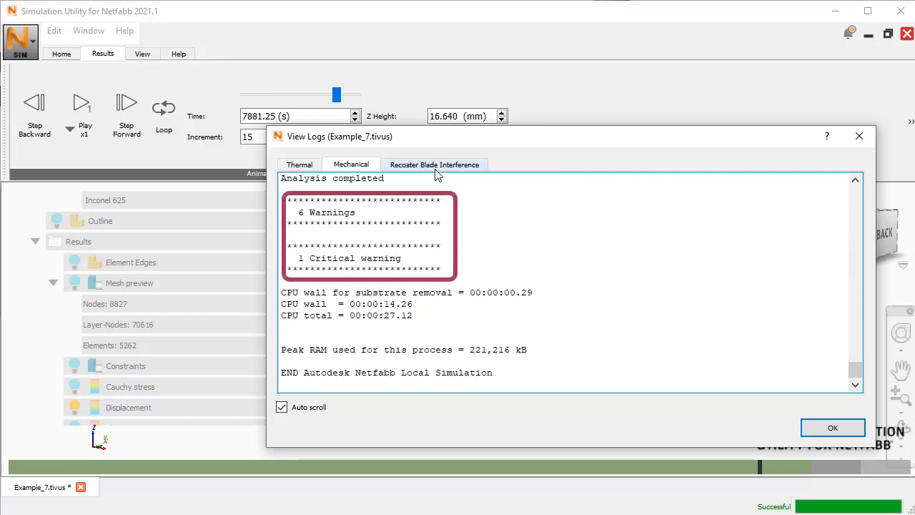
- Review the recoater blade interference log, and find the critical warning's details in the mechanical log
left_click(435, 165)
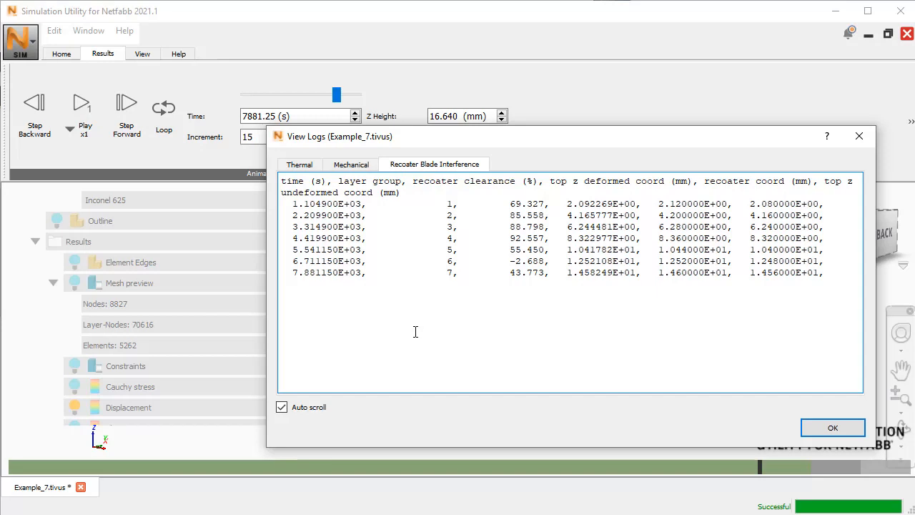
left_click(361, 165)
scroll(451, 219, "up", 4)
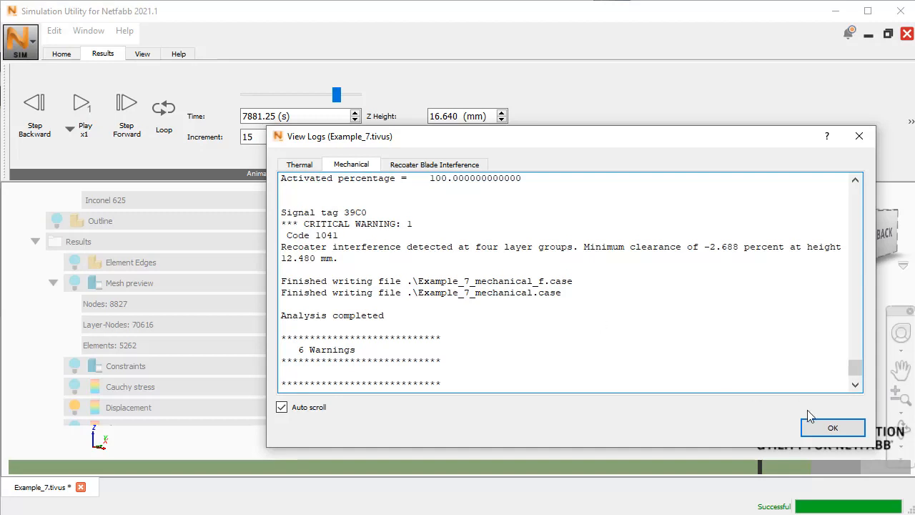
- Set the results animation to a Z height of 12.480 mm and close the logs
left_click_drag(627, 143, 591, 169)
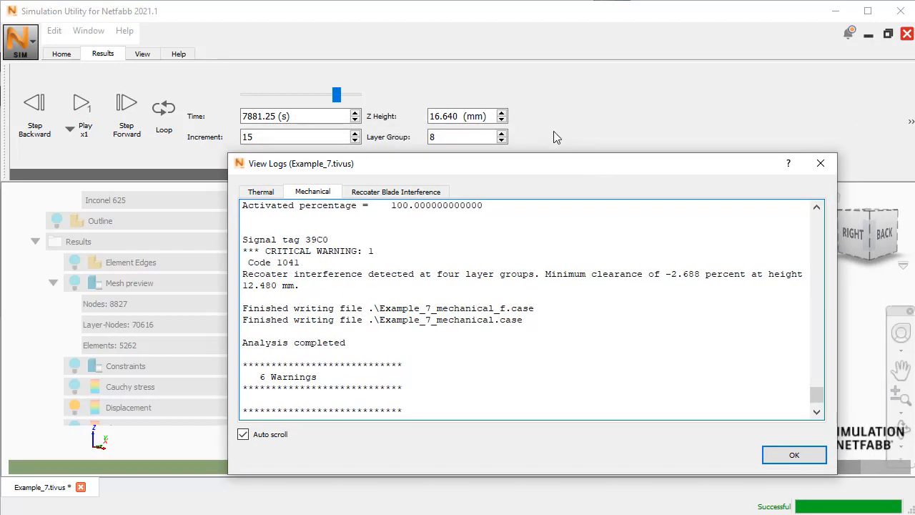
left_click(502, 120)
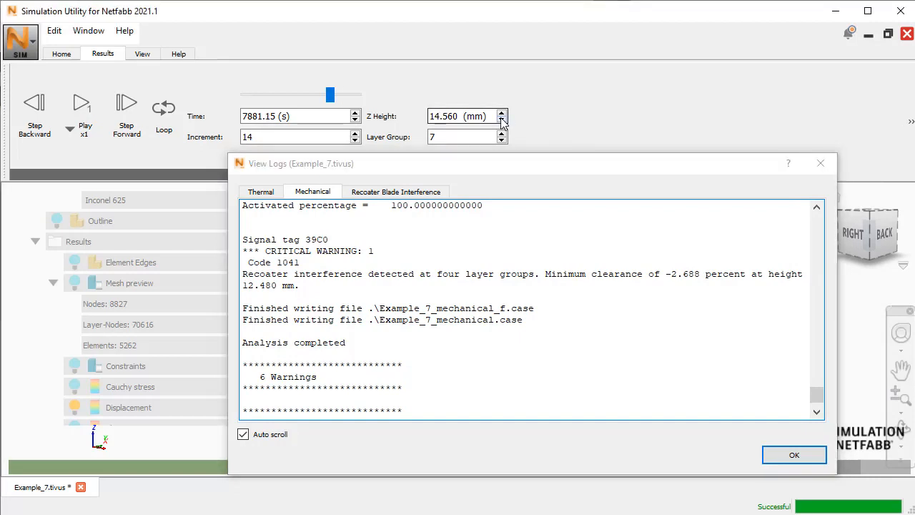
left_click(502, 120)
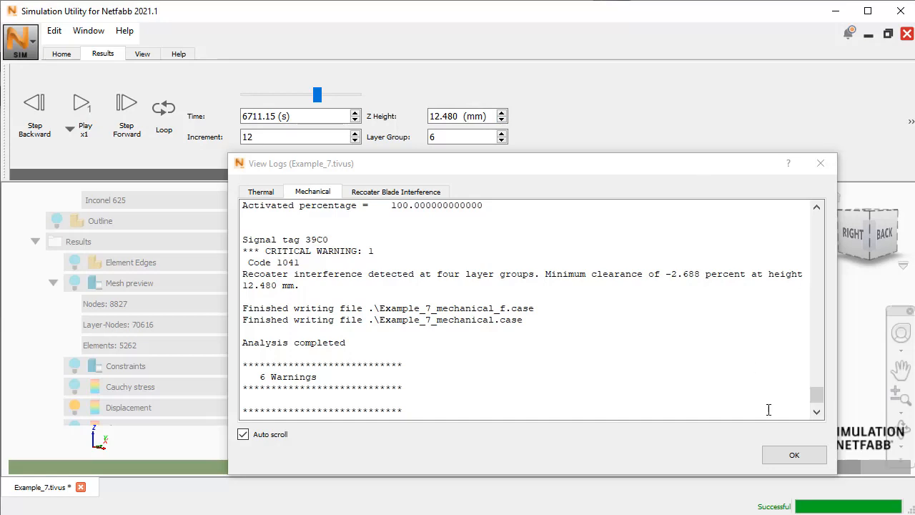
left_click(793, 454)
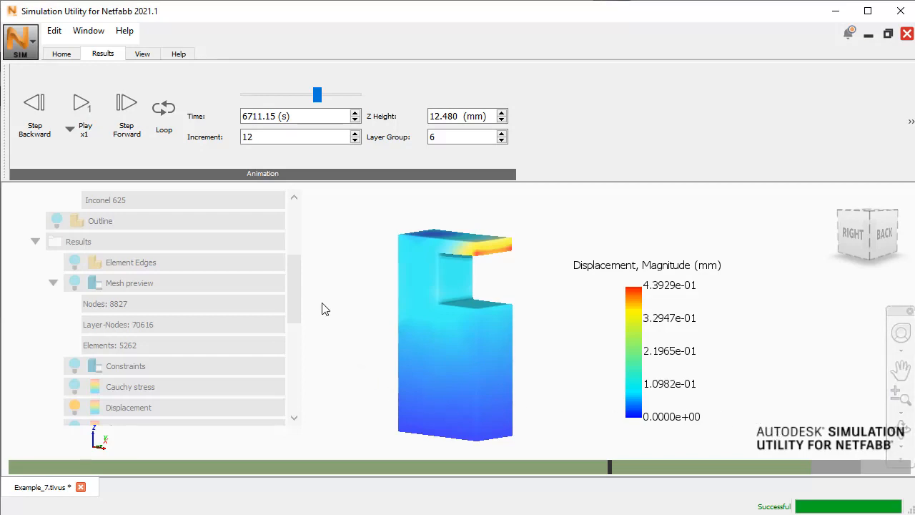
- Display the Temperature result on the model and inspect the overhang from below
left_click_drag(293, 277, 286, 356)
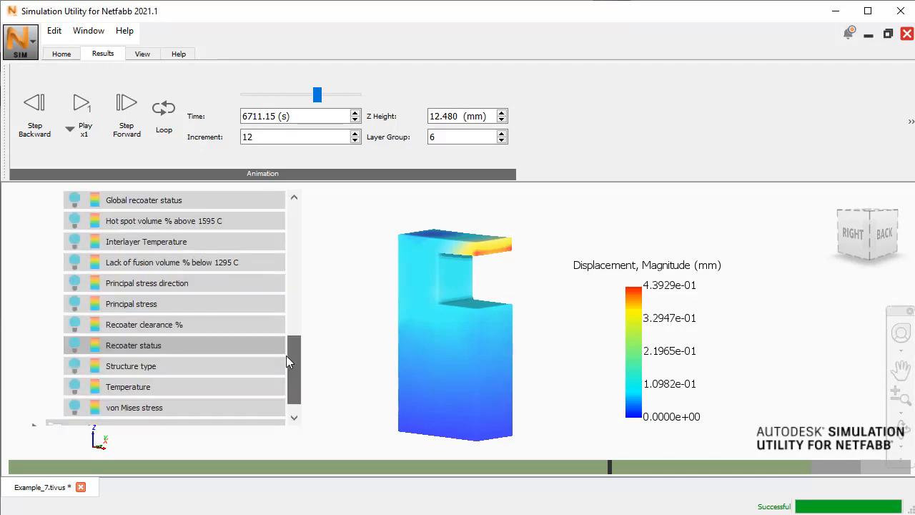
left_click(75, 386)
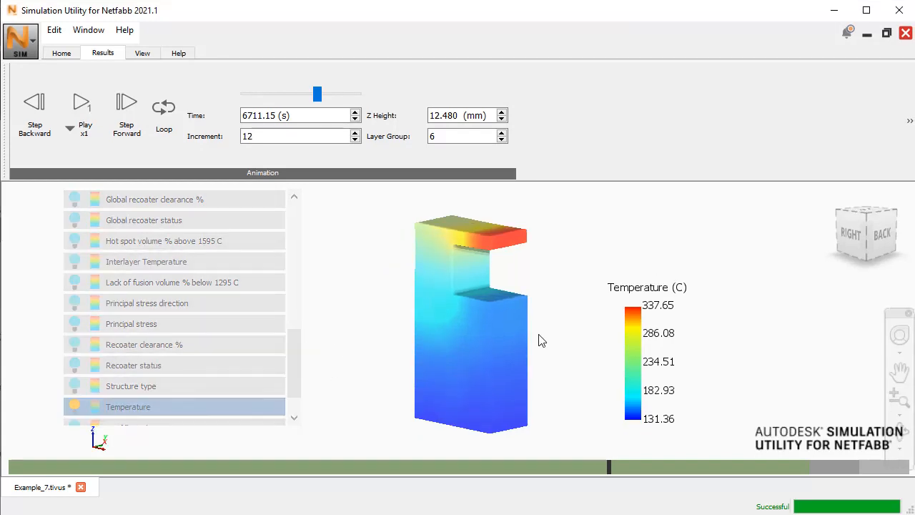
left_click_drag(880, 229, 887, 172)
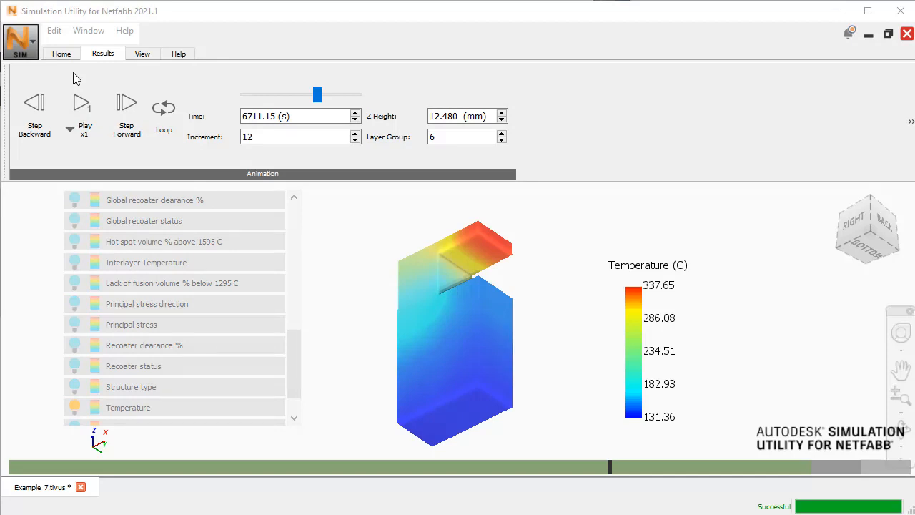
- Set the recoater tolerance to 90 % in the solver settings
left_click(62, 55)
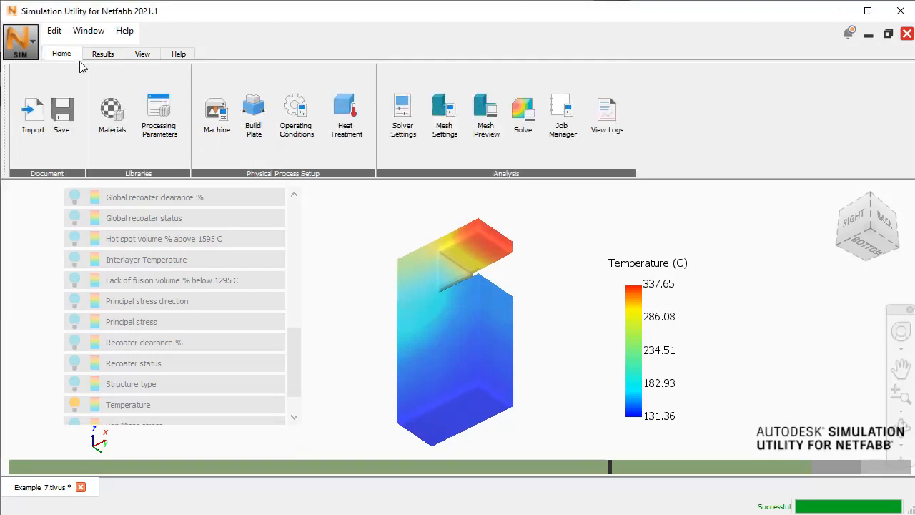
left_click(404, 107)
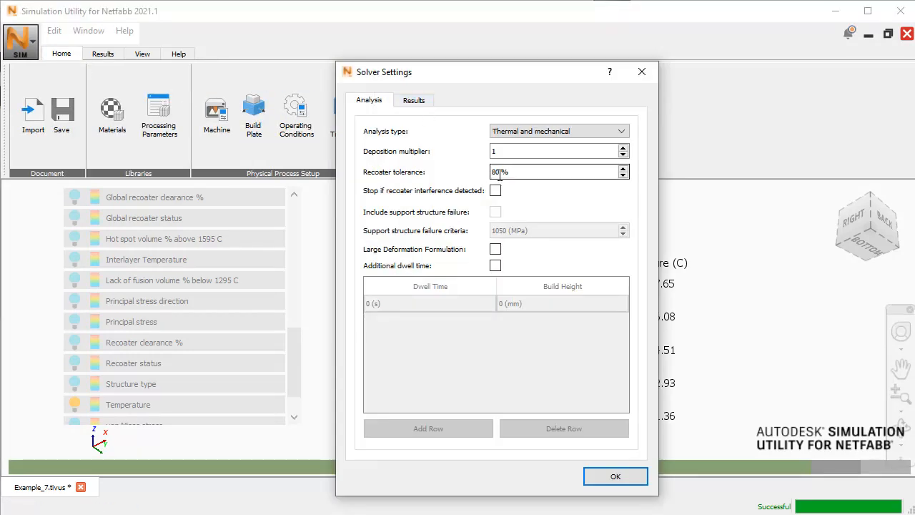
left_click_drag(496, 173, 492, 173)
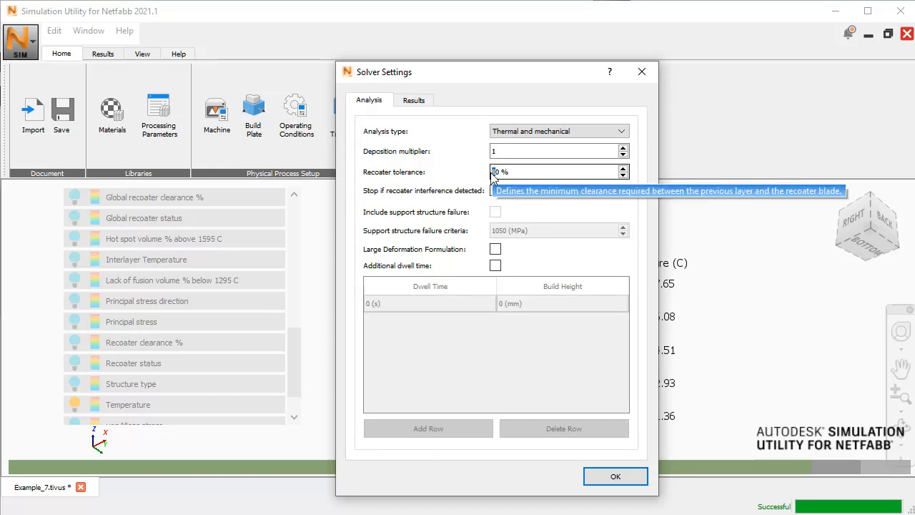
type("9")
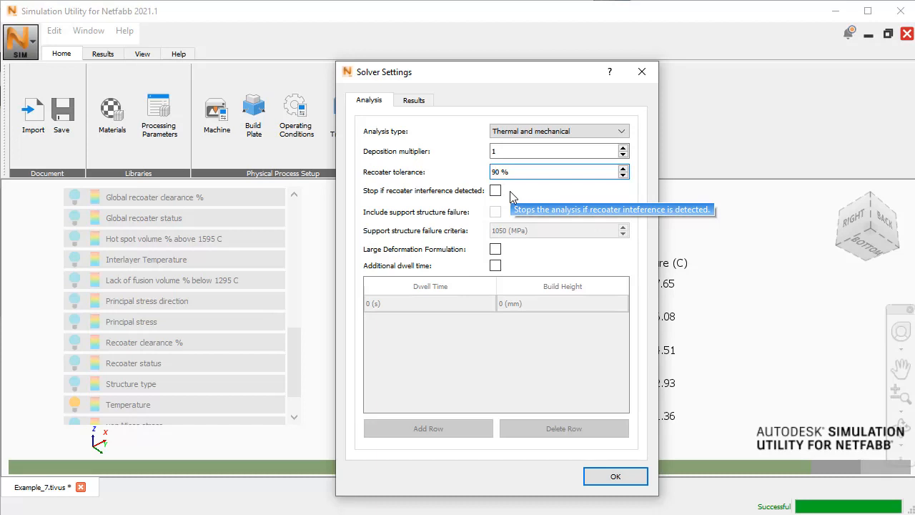
left_click(613, 477)
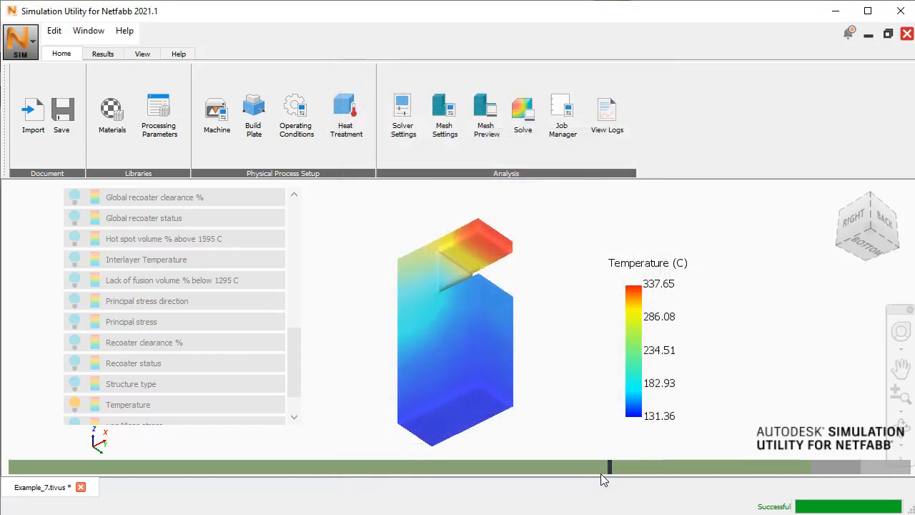